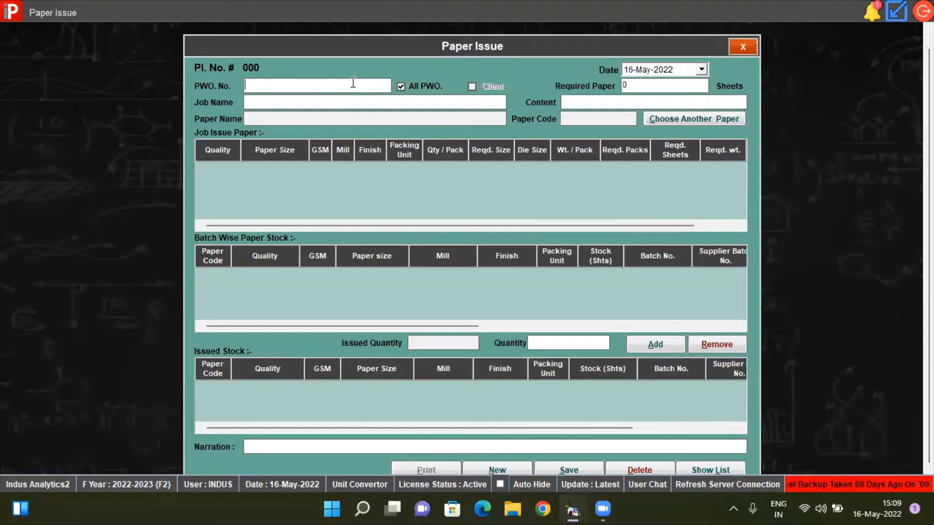
Open the production work order selection list and load its records.
double_click(353, 82)
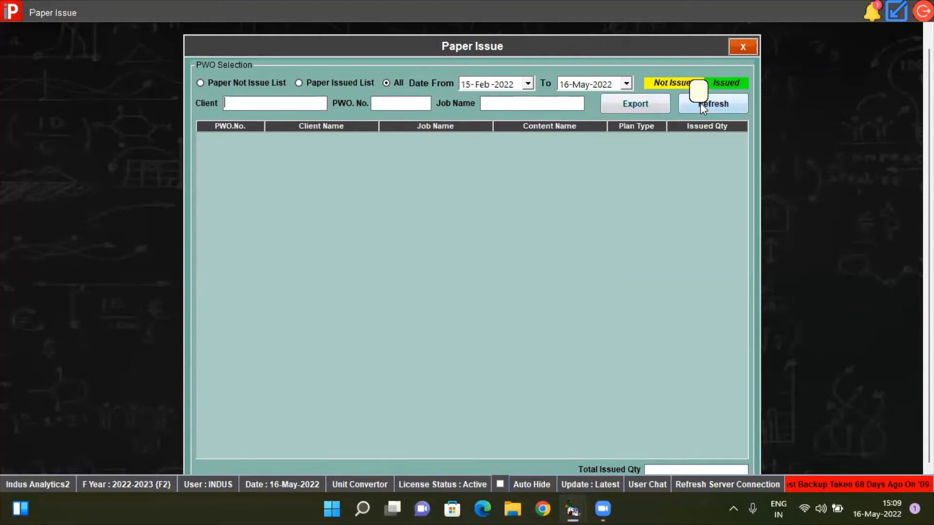
left_click(717, 108)
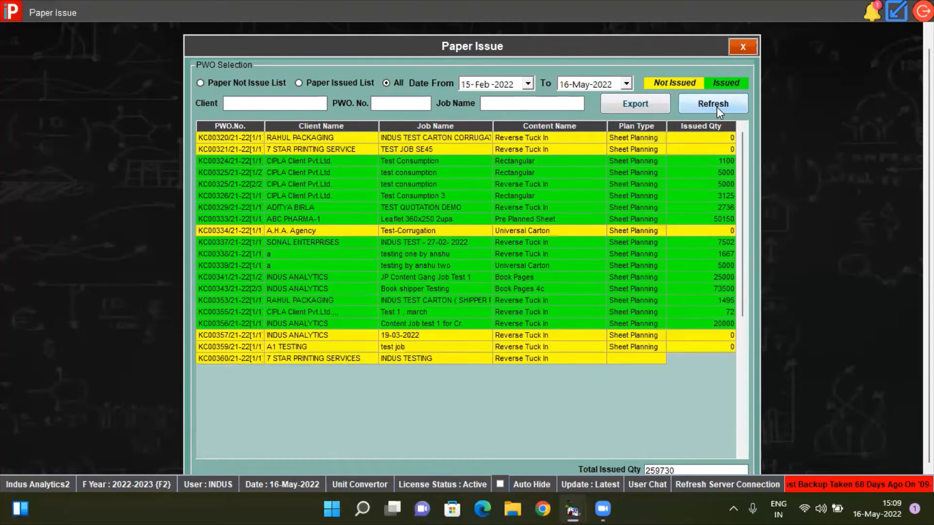
Examine the issued and not-issued work orders in the list and the client, PWO number and job name search fields.
left_click(521, 189)
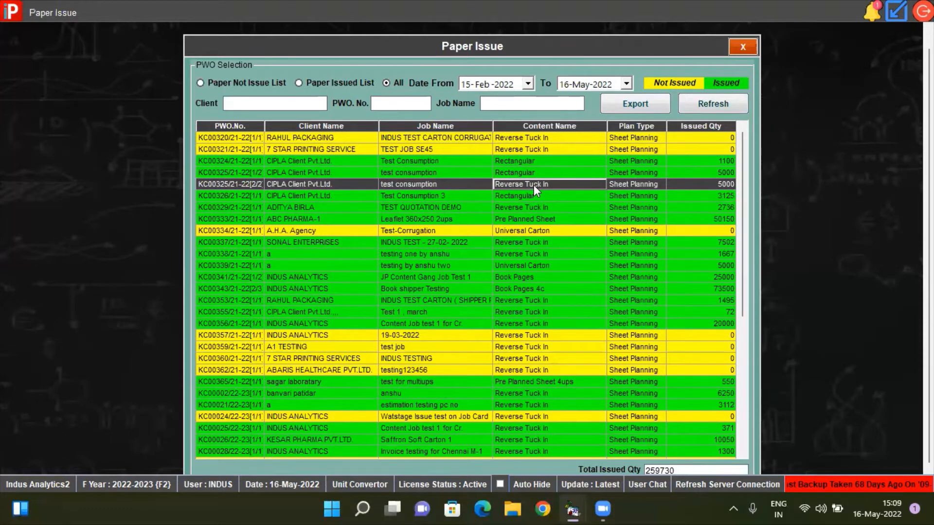
left_click(556, 148)
left_click(542, 231)
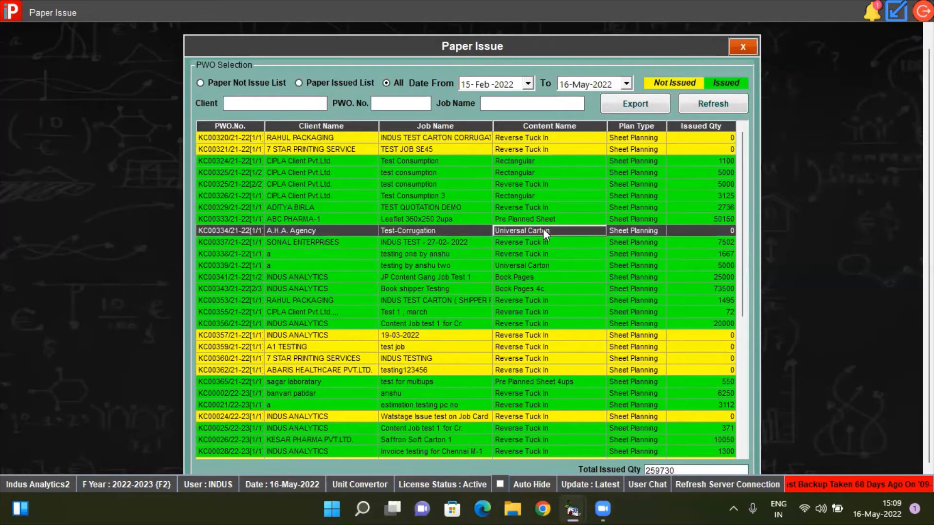
left_click(544, 253)
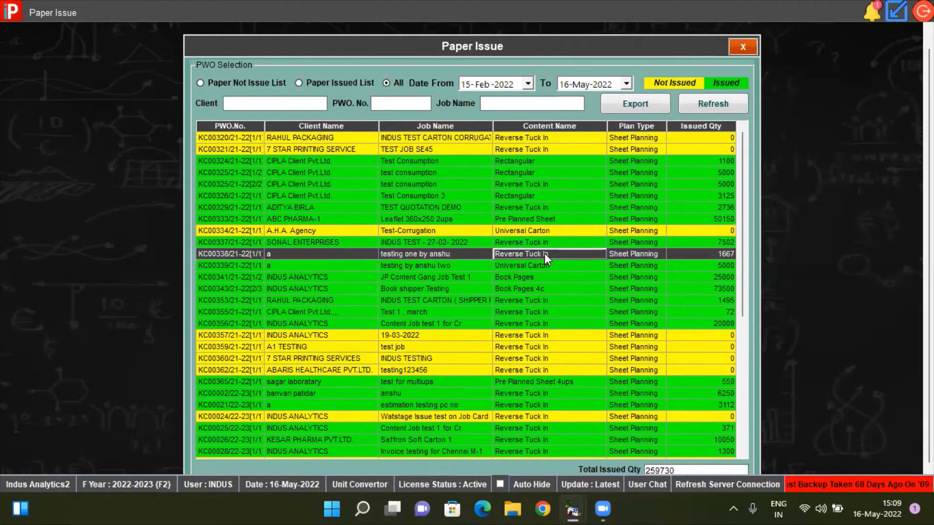
left_click(543, 287)
left_click(541, 301)
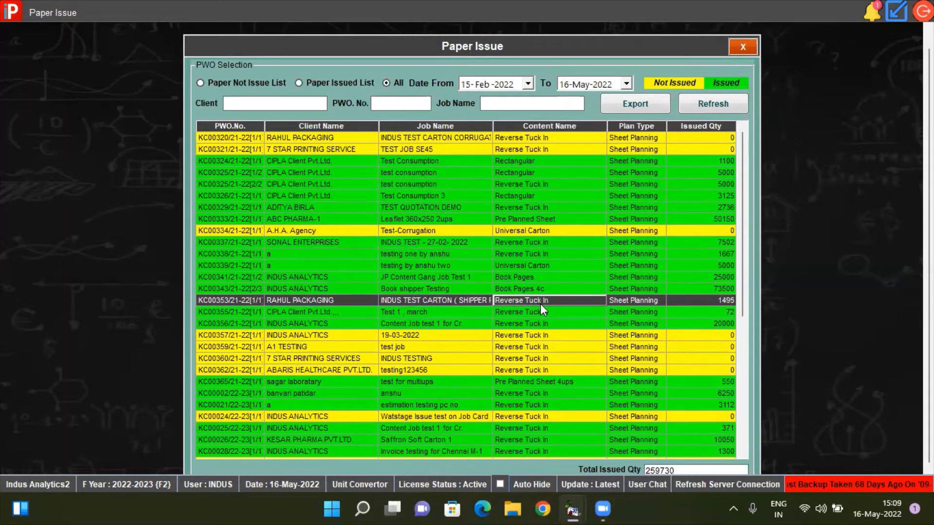
left_click(538, 314)
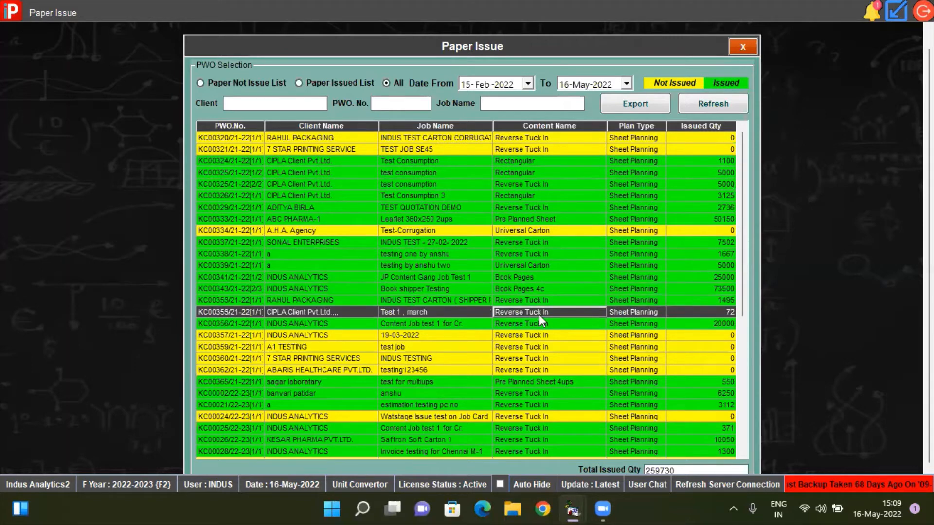
left_click(413, 188)
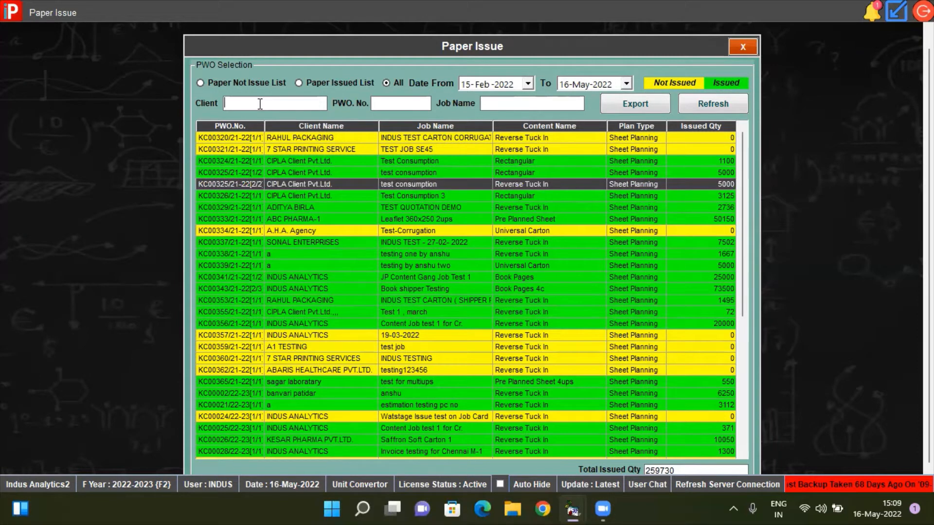
left_click(378, 104)
left_click(511, 102)
left_click(245, 198)
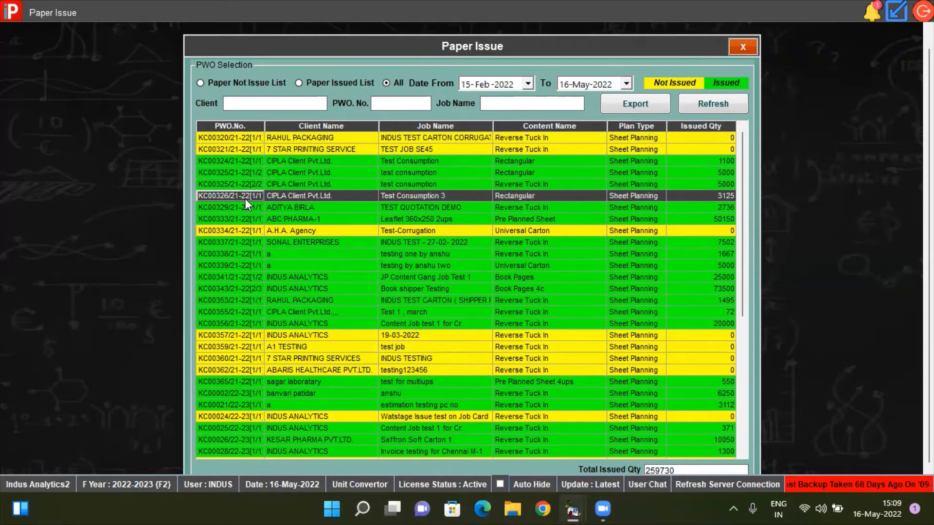
View the work orders as Paper Not Issue List and Paper Issued List, and return to All.
left_click(208, 81)
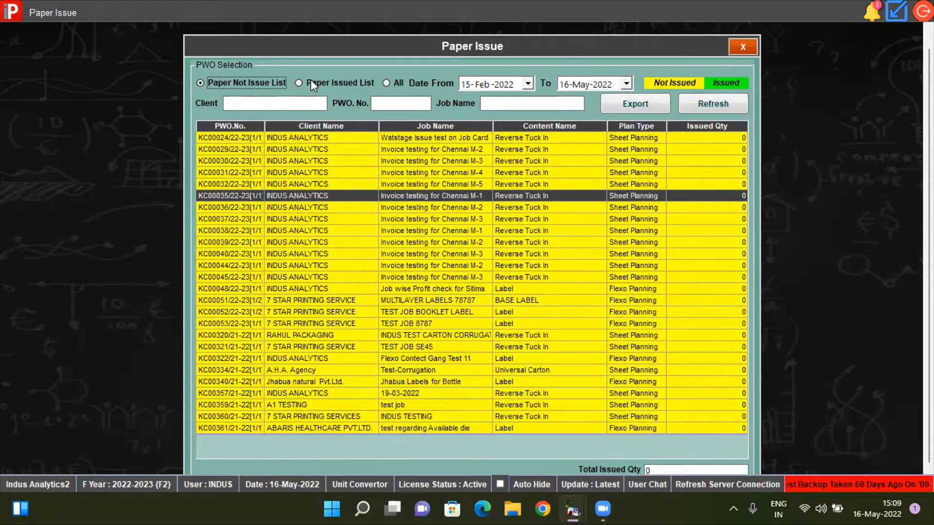
left_click(310, 81)
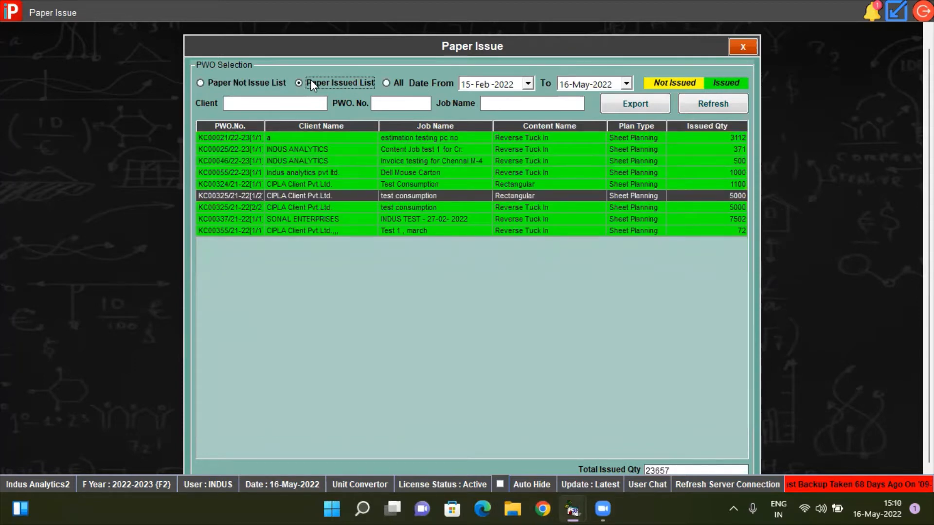
left_click(387, 82)
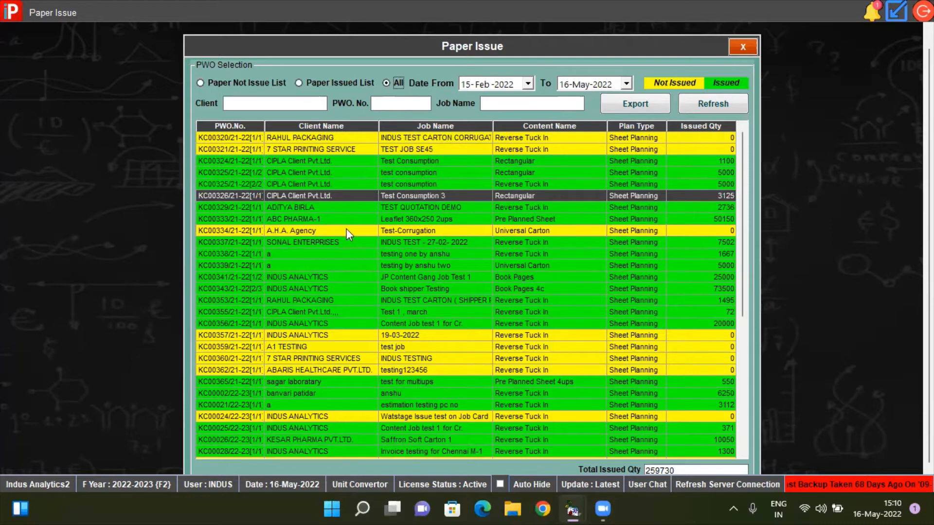
Find the 7 STAR PRINTING SERVICES work order for job INDUS TESTING and load it into the paper issue form.
left_click(239, 266)
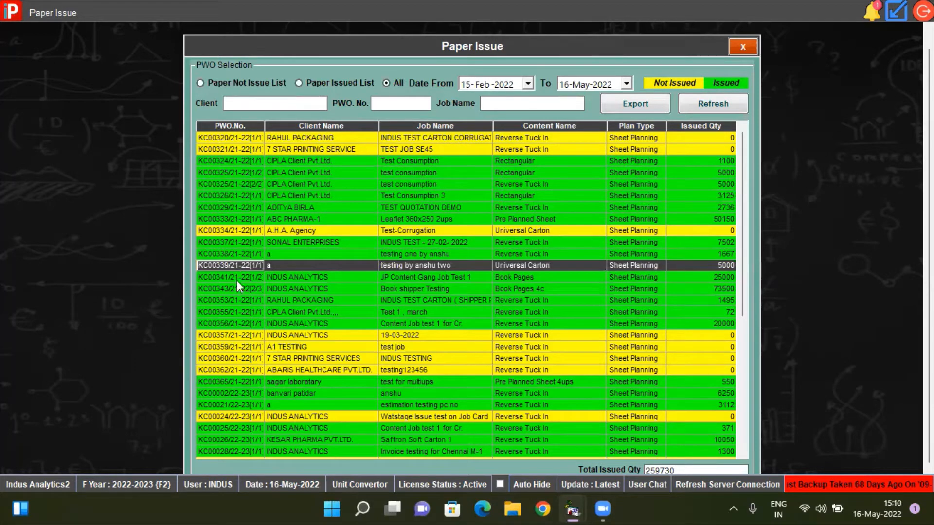
left_click(236, 289)
type("KC")
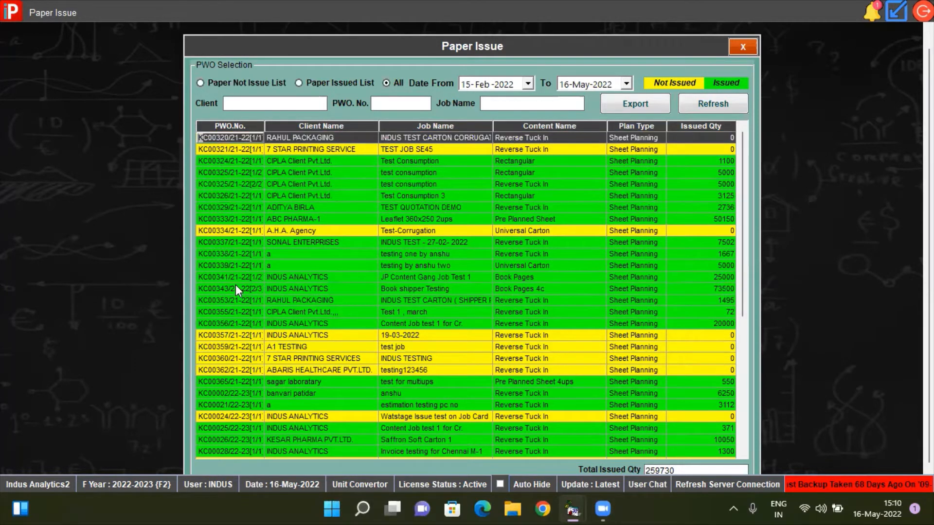
type("00360")
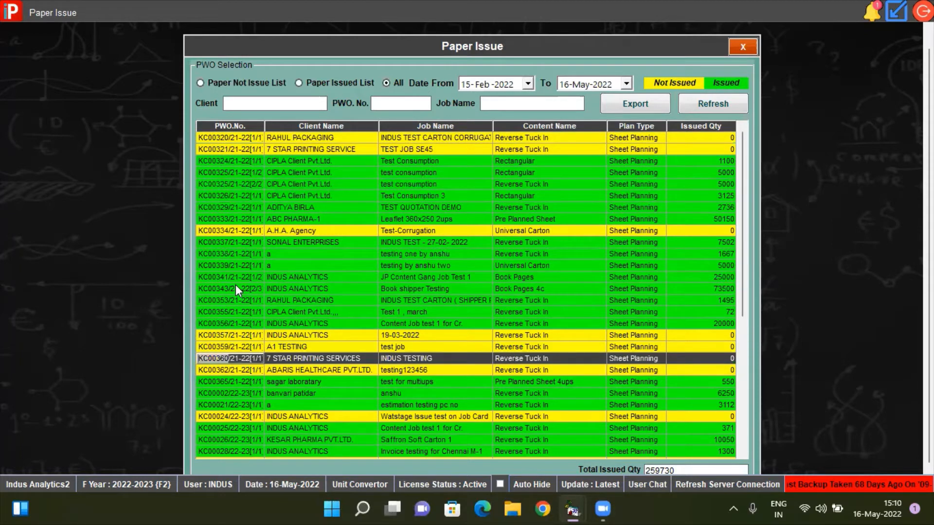
double_click(269, 360)
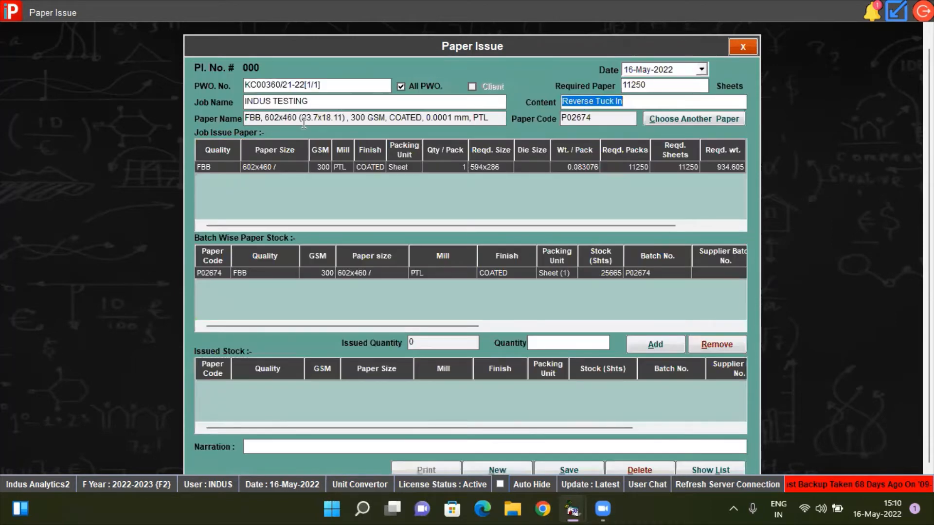
Review the loaded work order's PWO number, job name, required paper, paper name and paper code.
left_click(332, 85)
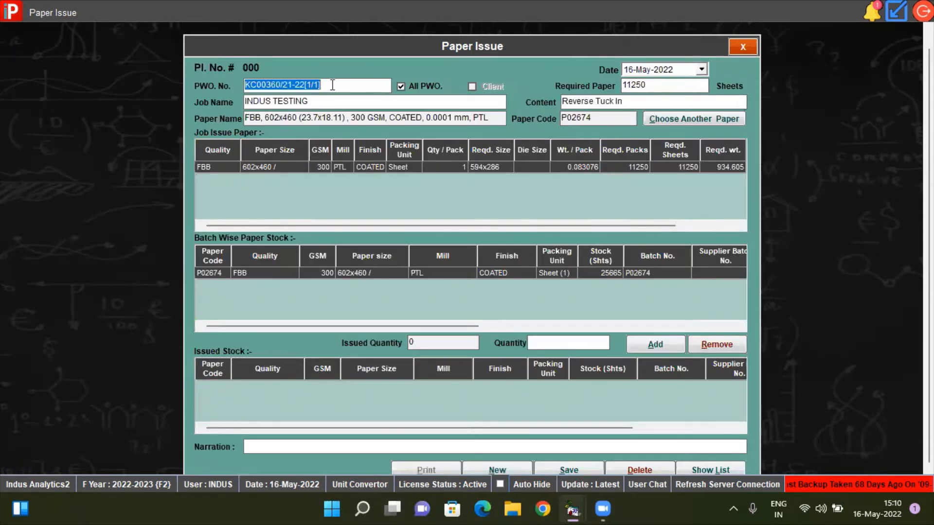
left_click(321, 101)
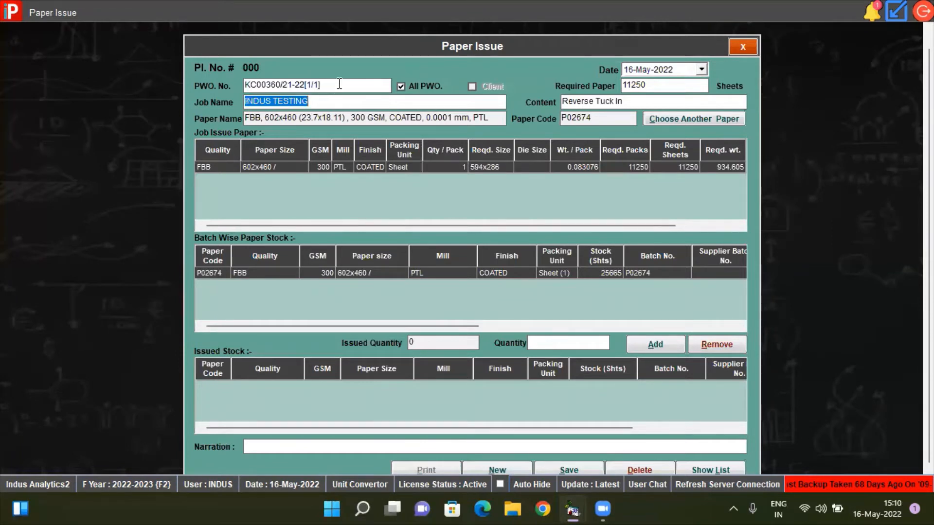
left_click(339, 85)
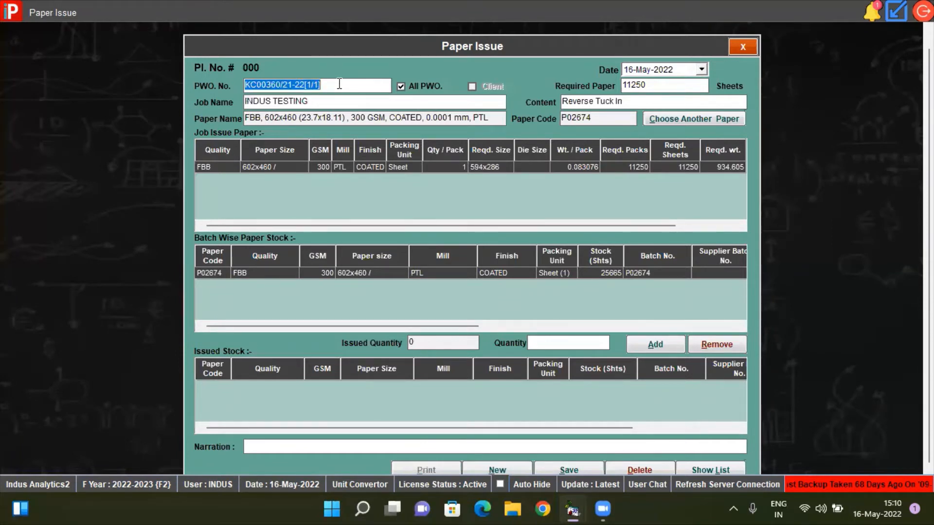
left_click(675, 83)
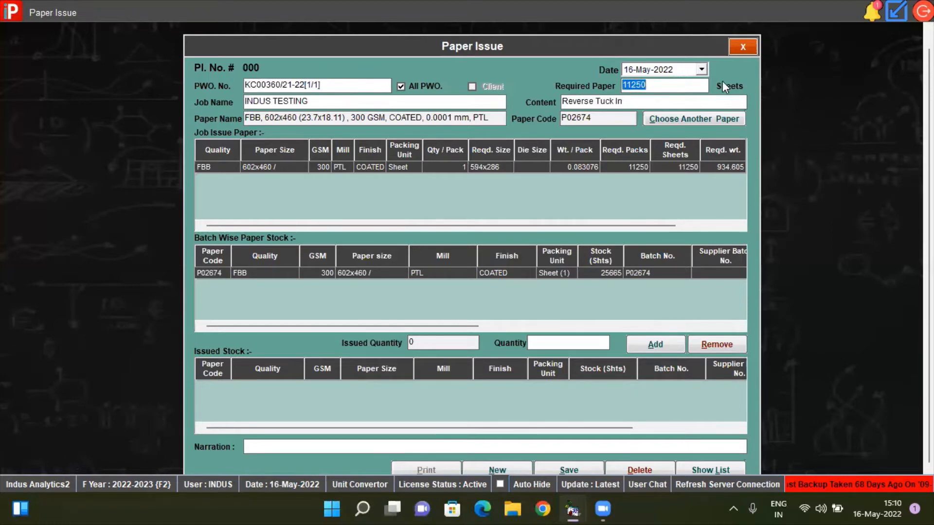
left_click(341, 101)
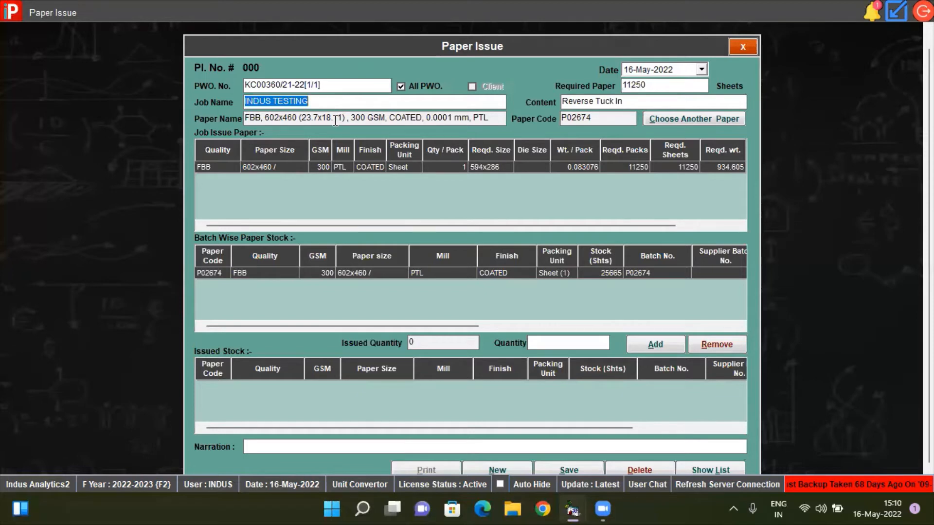
left_click(335, 121)
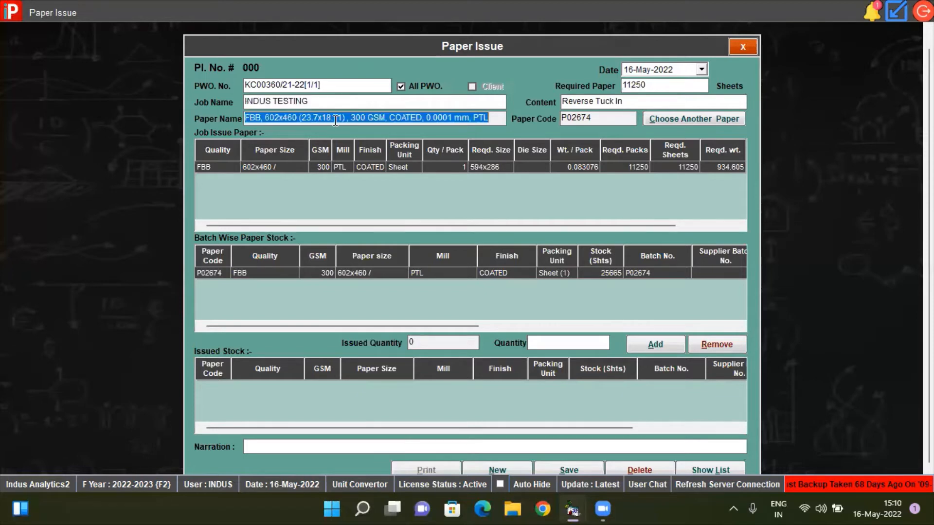
left_click(593, 116)
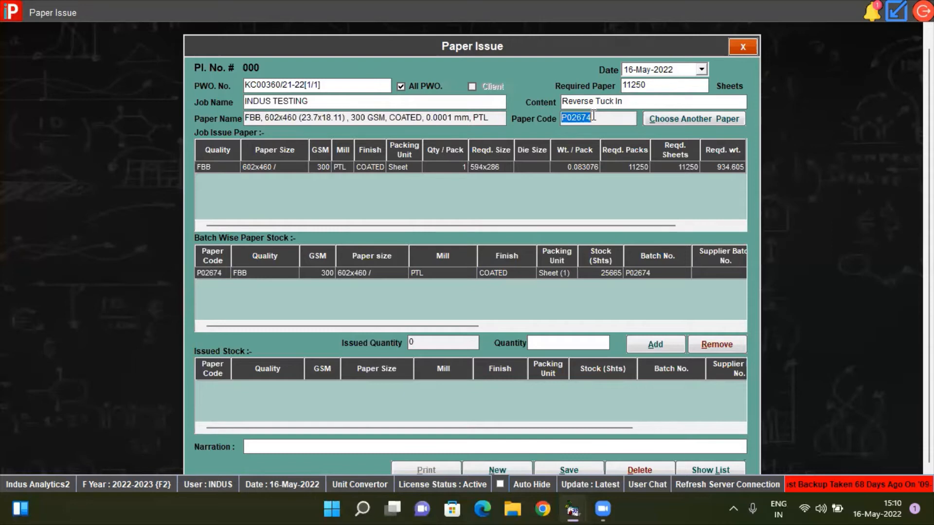
Examine every column of the FBB entry under Job Issue Paper, from quality through to other stock code.
left_click(235, 166)
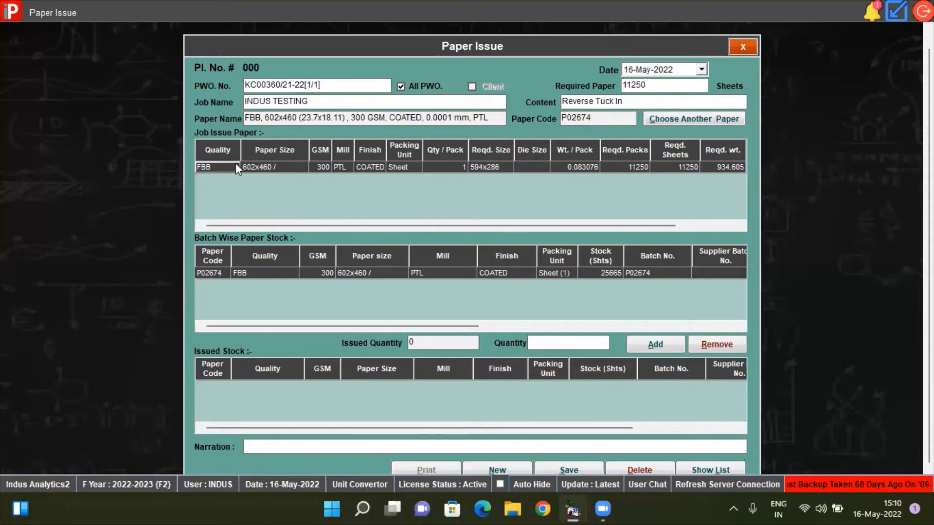
left_click(268, 163)
left_click(358, 168)
key("Tab")
key("Tab")
key("Tab")
key("Tab")
key("Tab")
key("Tab")
key("Tab")
key("Tab")
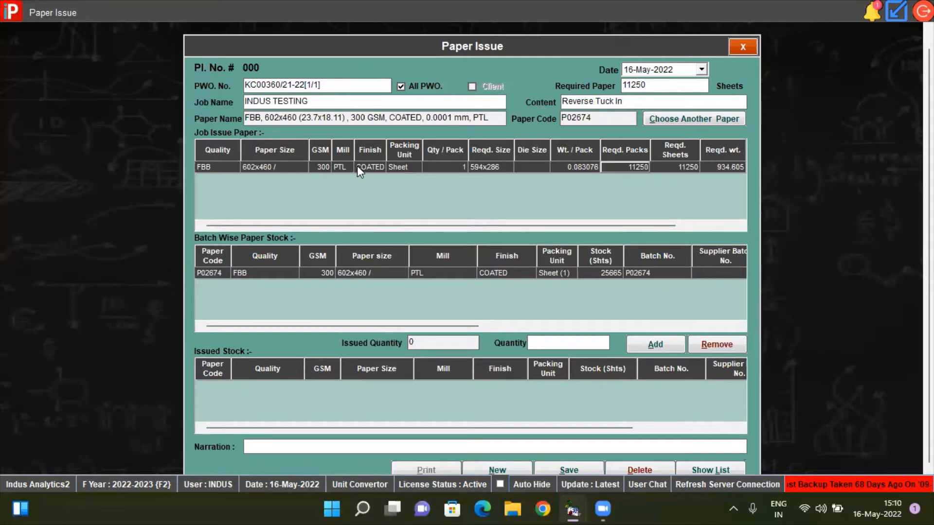
key("Tab")
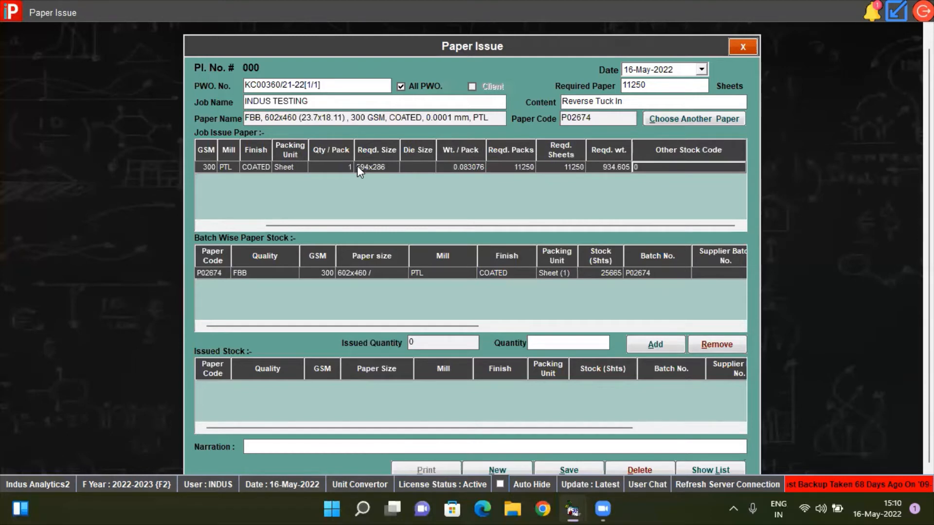
key("Tab")
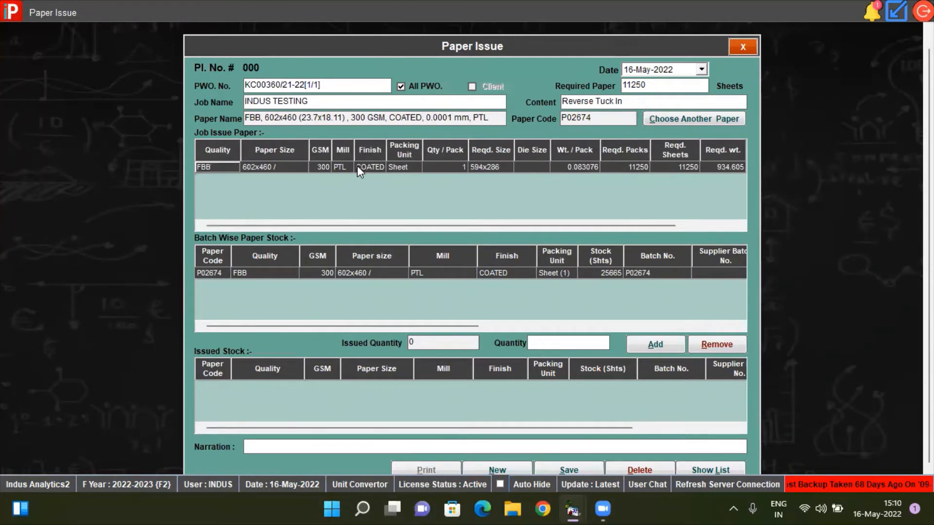
left_click(374, 167)
Add 11250 sheets from FBB stock batch P02674 to the issued stock and check the added entry.
left_click(243, 275)
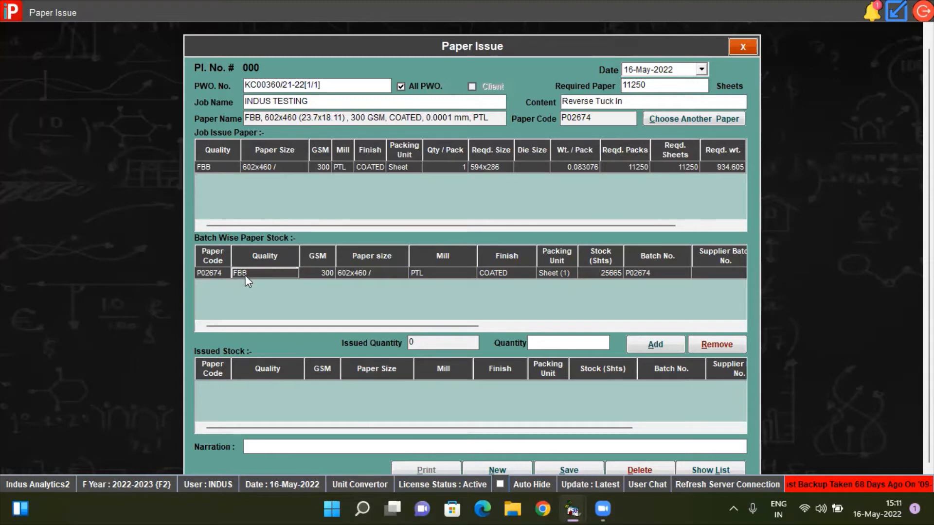
left_click(310, 273)
left_click(610, 276)
left_click(547, 338)
type("11250")
left_click(644, 347)
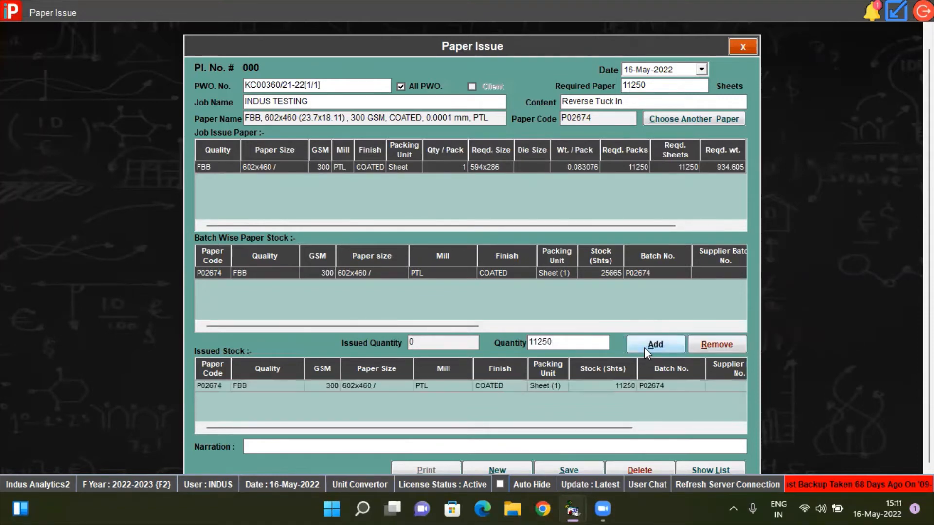
left_click(605, 387)
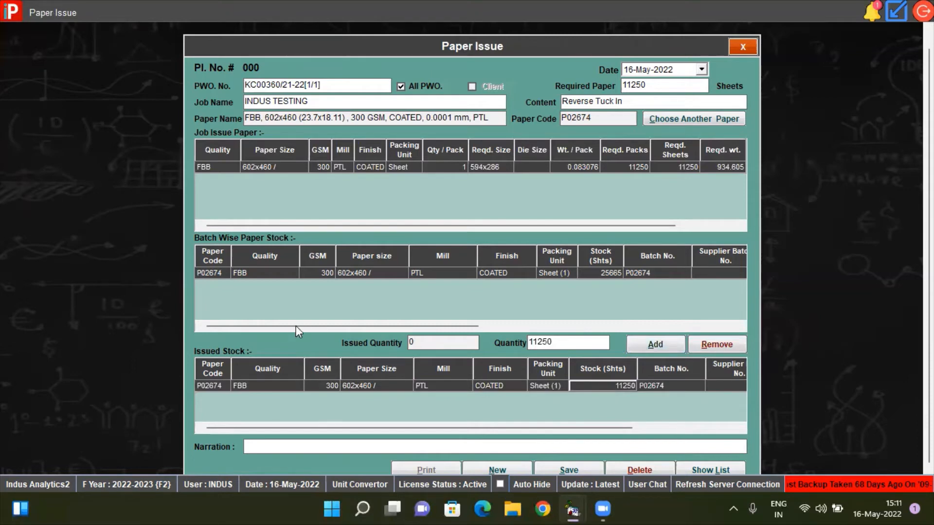
left_click(310, 384)
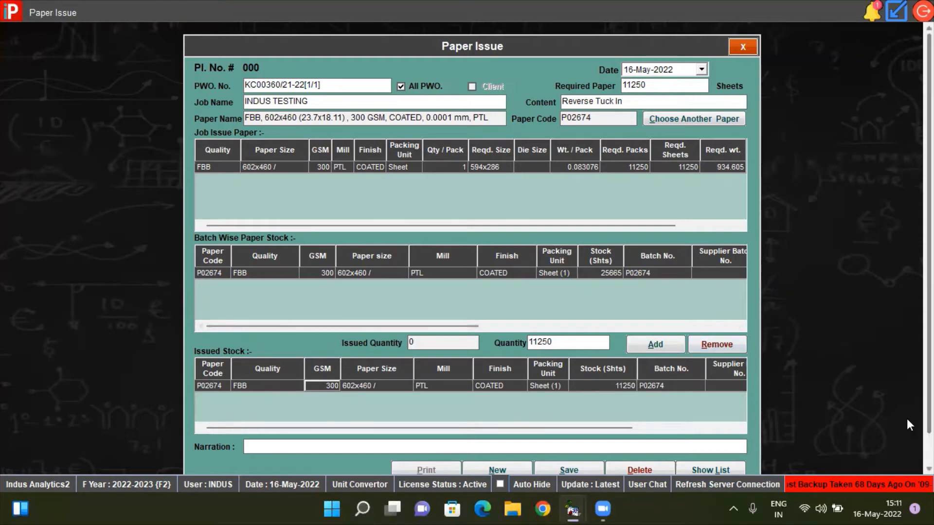
Enter the narration "PAPER ISSUED FOR JOB" followed by the work order's PWO number without its bracketed suffix.
scroll(906, 424, "down", 1)
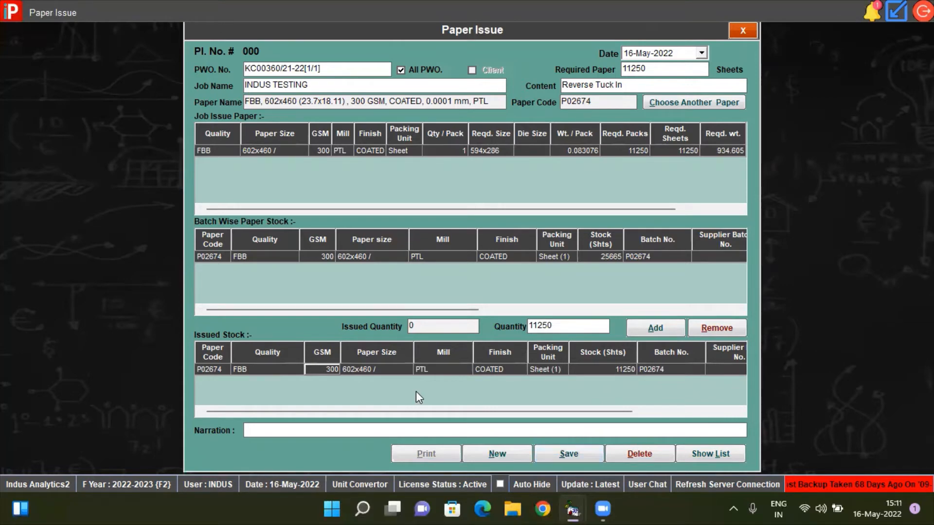
left_click(389, 426)
type("PAPER ISSUED ")
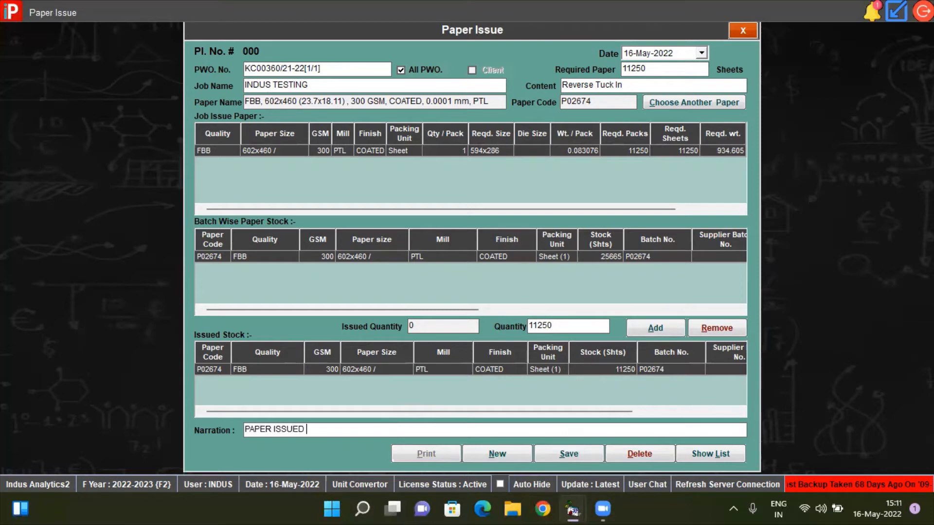
type("FOR JOB ")
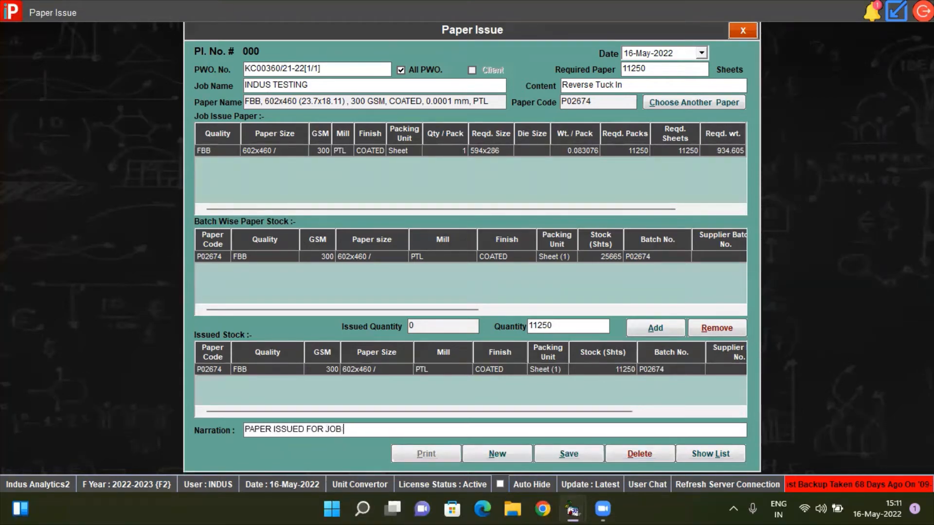
type("KC00360/21-22")
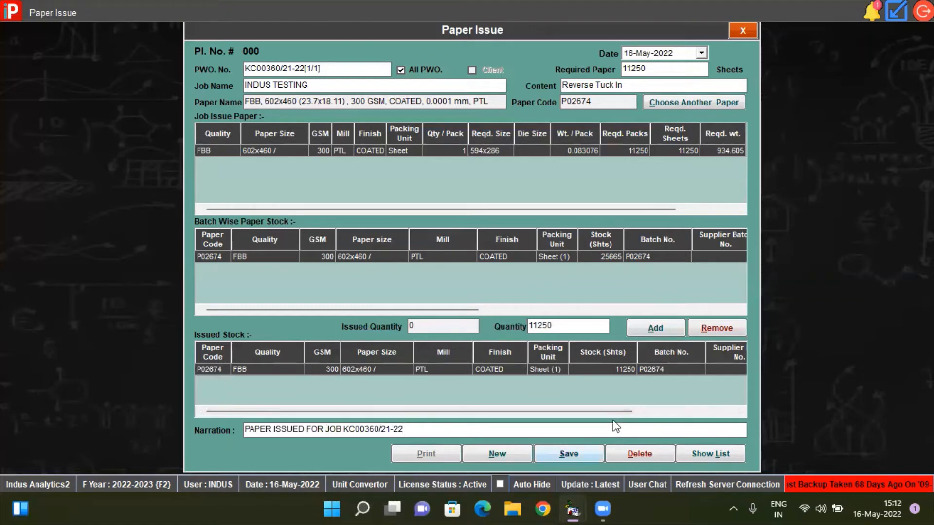
Save the INDUS TESTING paper issue voucher and open the list of issued papers.
left_click(570, 453)
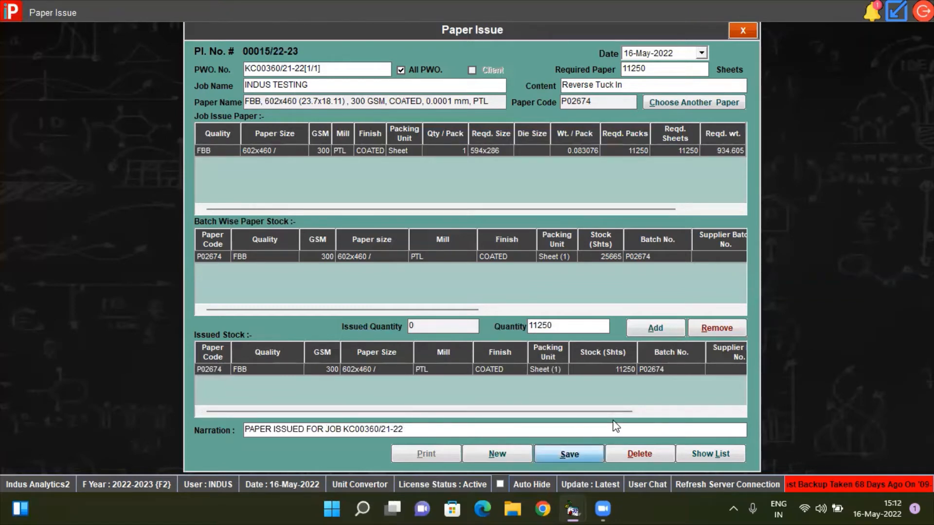
left_click(514, 294)
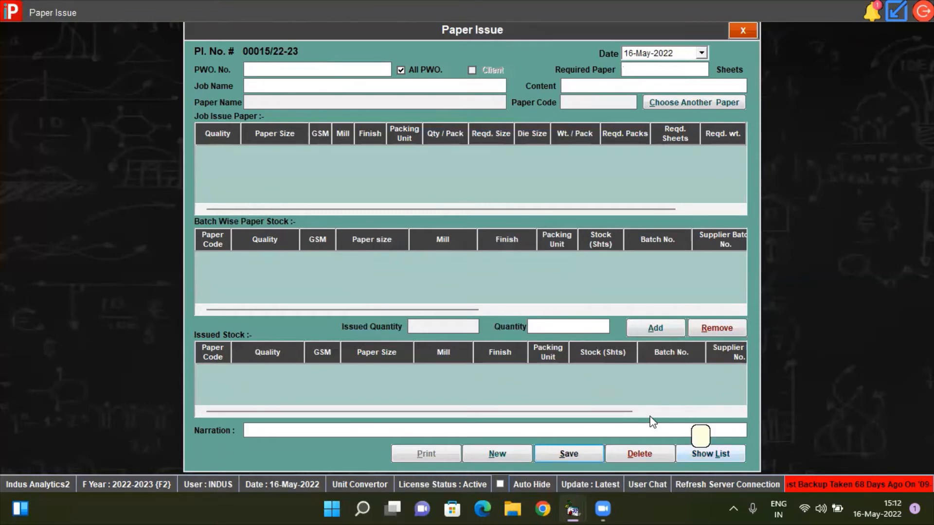
left_click(707, 453)
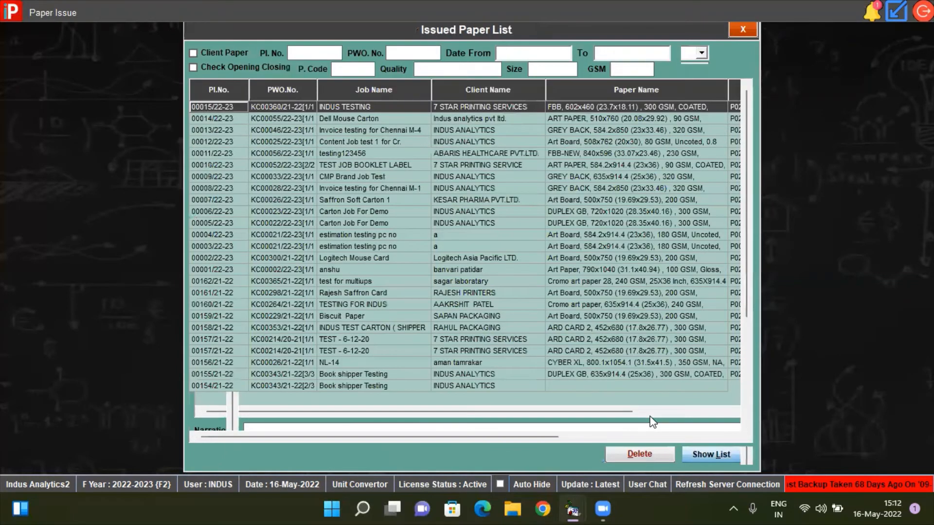
Examine the issued paper list and its filter fields for voucher number, work order, dates, paper code, quality, size and GSM.
left_click(375, 134)
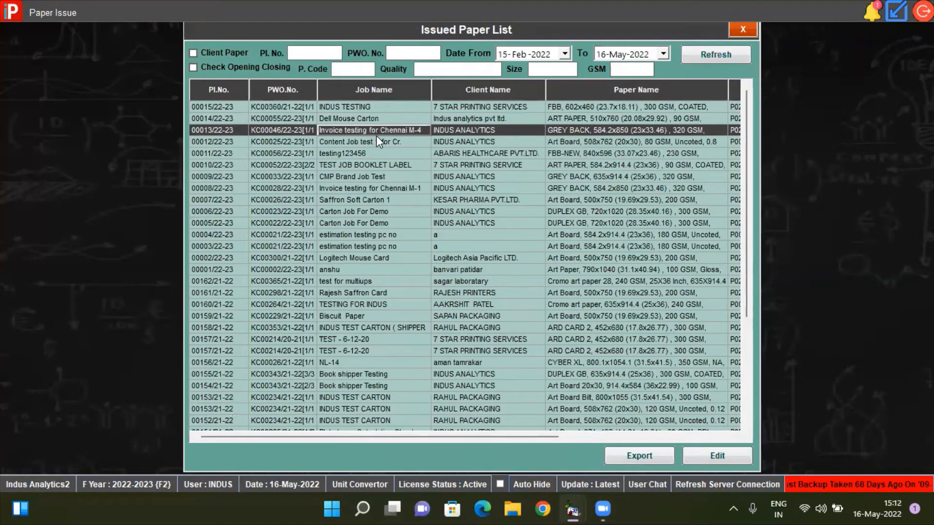
left_click(313, 49)
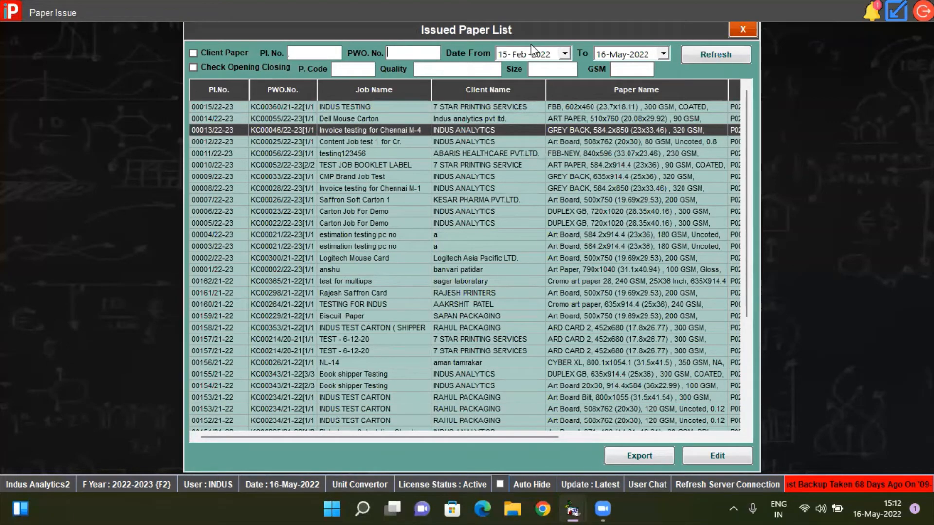
left_click(346, 71)
left_click(651, 69)
left_click(435, 234)
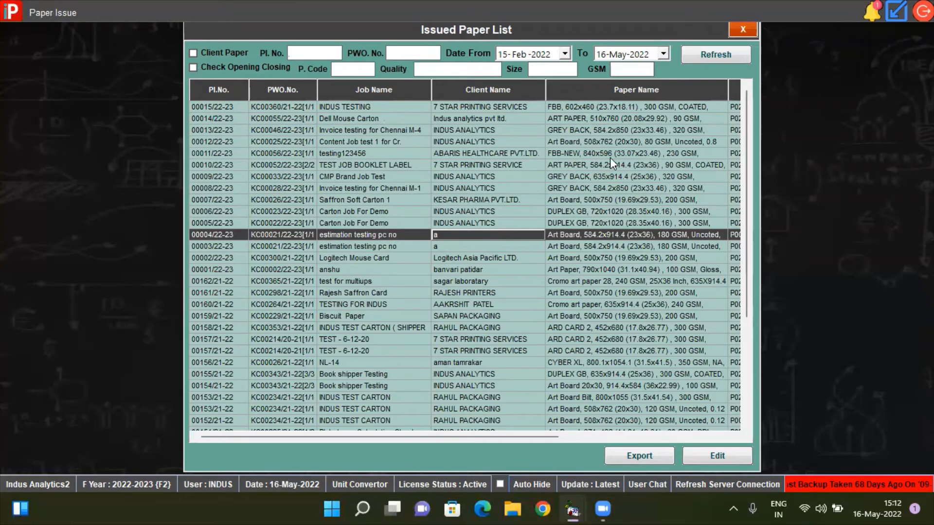
Open the INDUS TESTING issue from the list, preview its Paper Issue Slip for printing and close the preview.
double_click(393, 105)
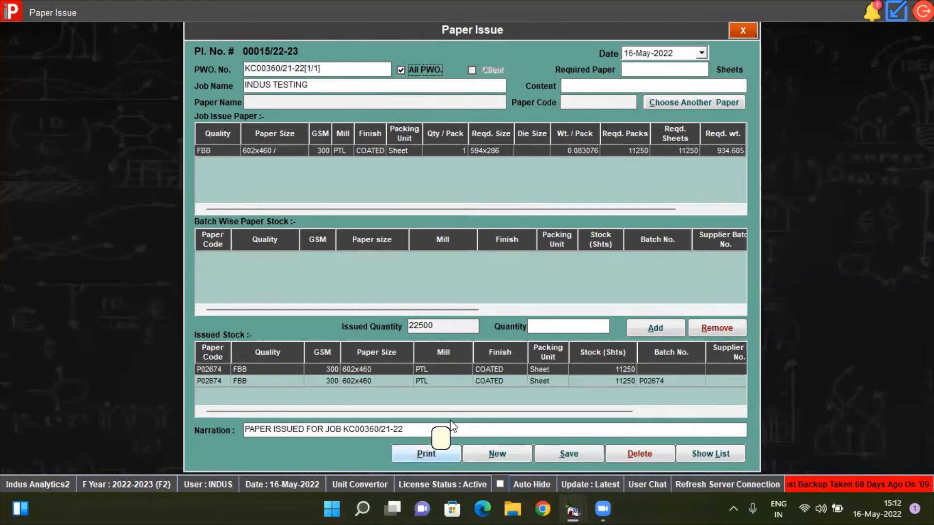
left_click(427, 452)
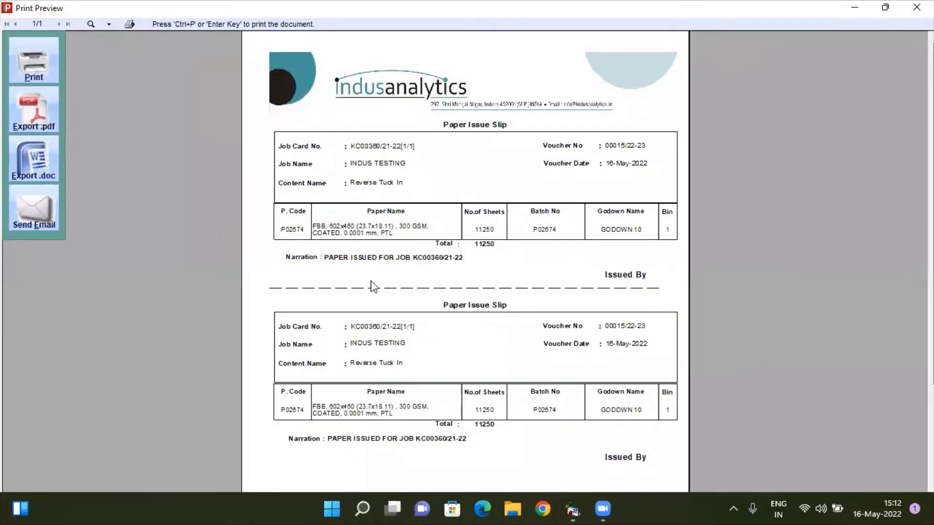
scroll(372, 209, "up", 1)
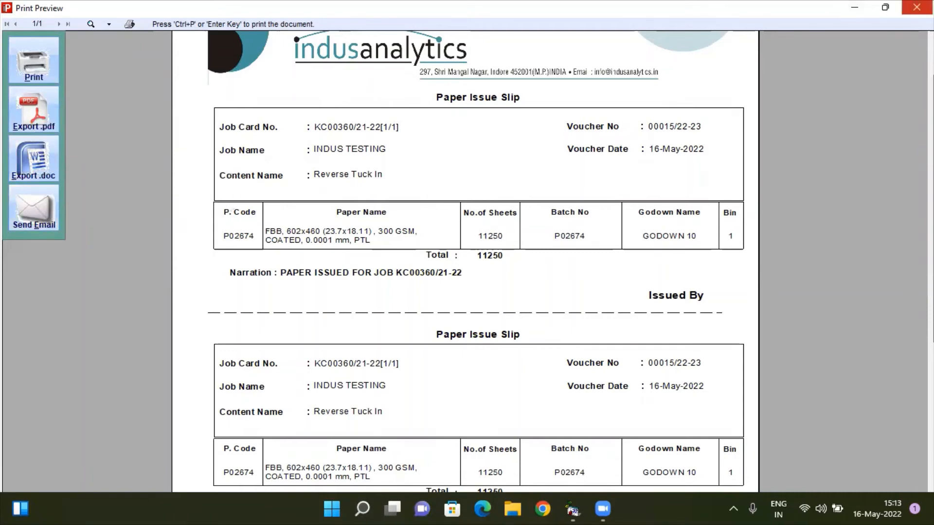
left_click(916, 7)
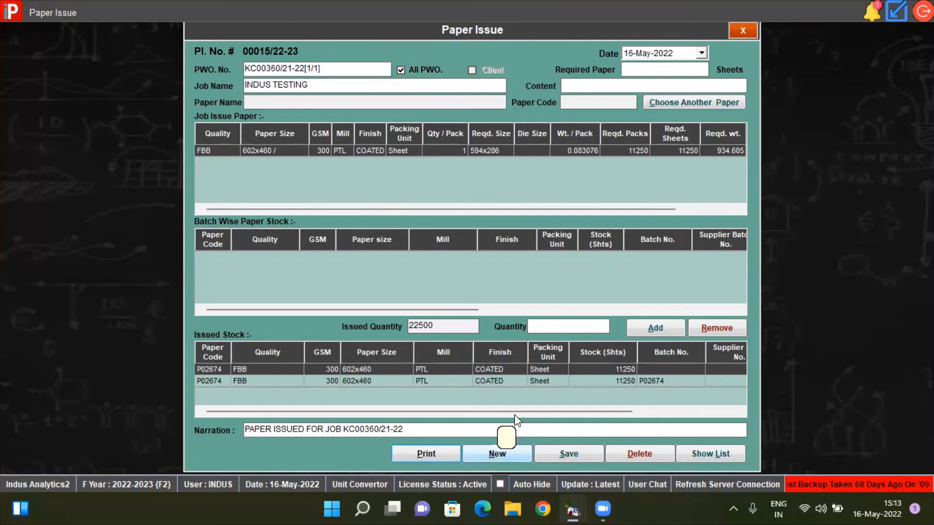
Clear the form for a new paper issue and reload the INDUS TESTING voucher from the issued paper list.
left_click(497, 453)
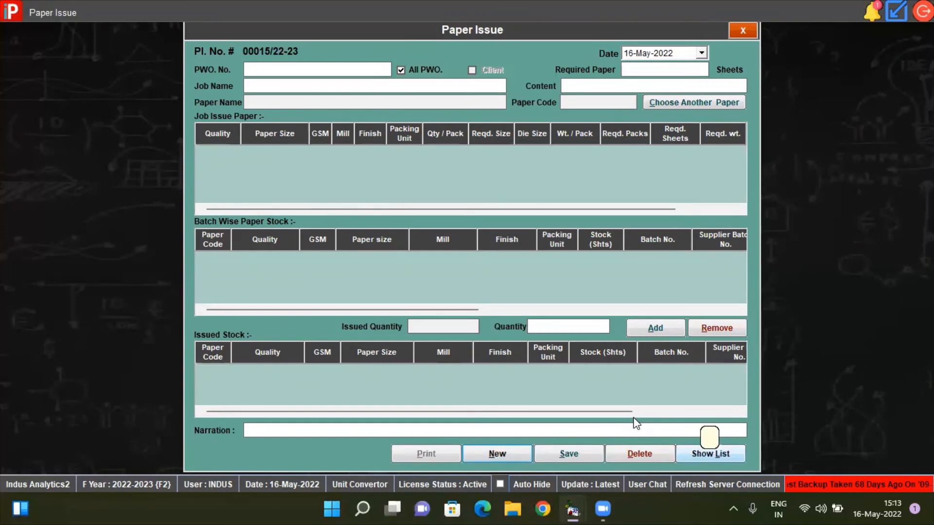
left_click(710, 453)
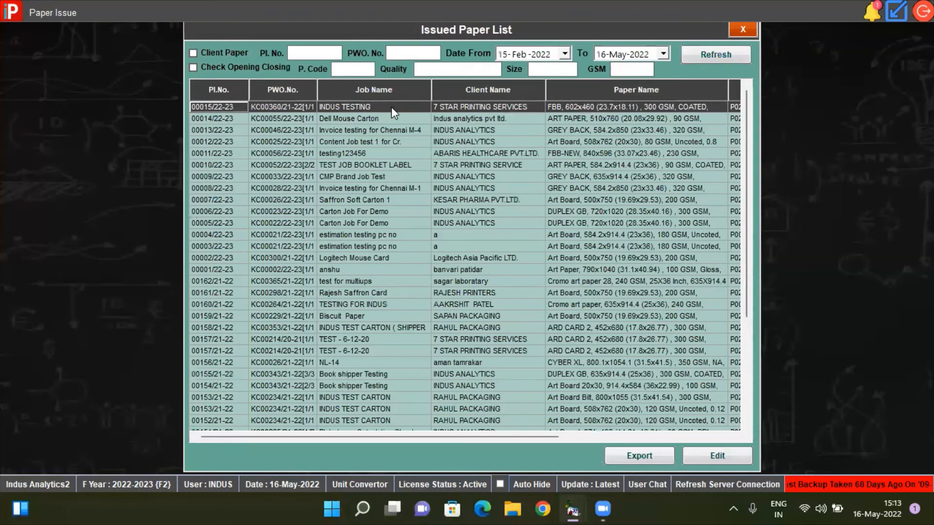
double_click(391, 107)
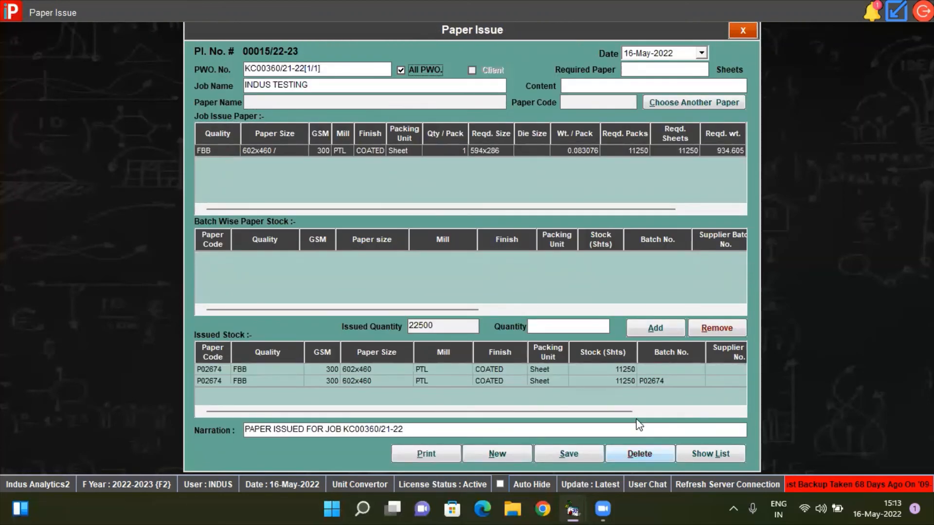
Delete the INDUS TESTING issue voucher, authorizing it with the account password and the details "NOT REQUIRED NOW".
left_click(639, 450)
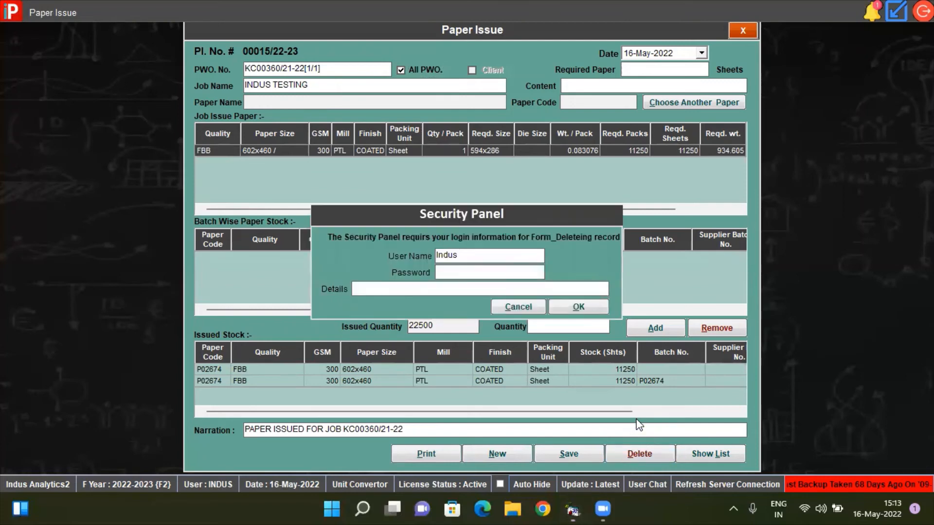
type("*****")
left_click(491, 291)
type("NOT REQUIRED NOW")
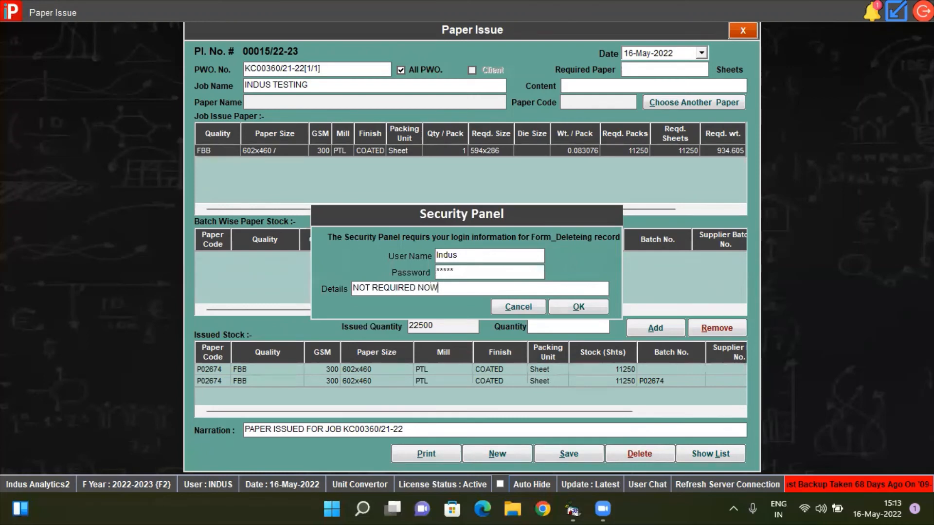
left_click(596, 301)
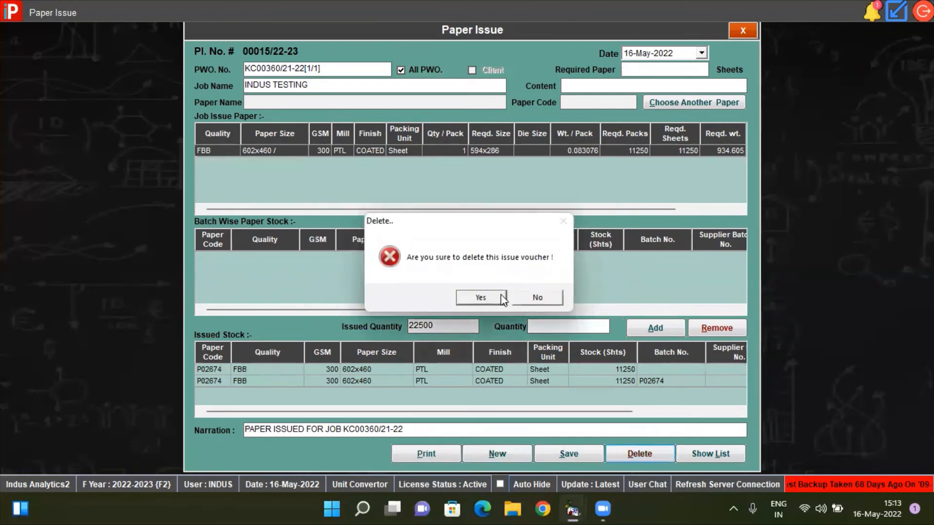
left_click(501, 297)
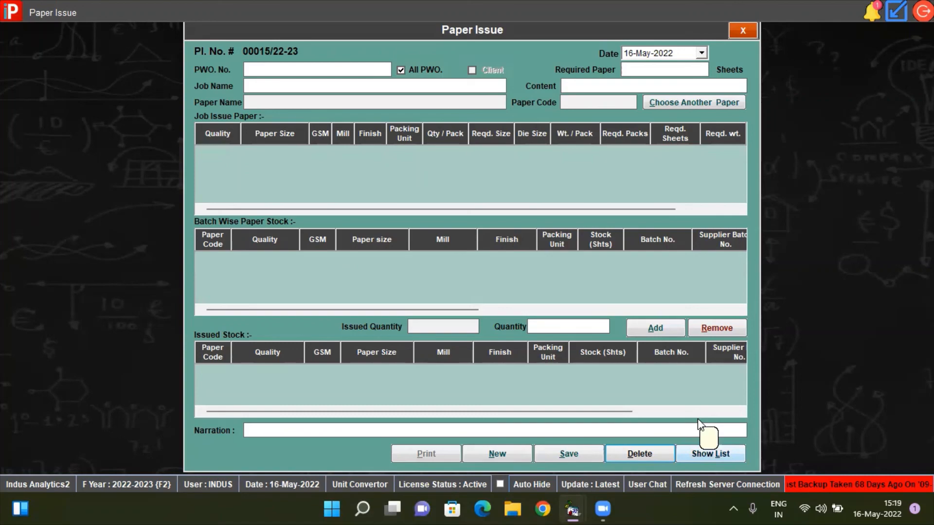
Open the Dell Mouse Carton issue and choose the 508x762 Art Board, 80 GSM, paper code P0006, batch 15/P00016/18-19-4, as another paper.
left_click(707, 449)
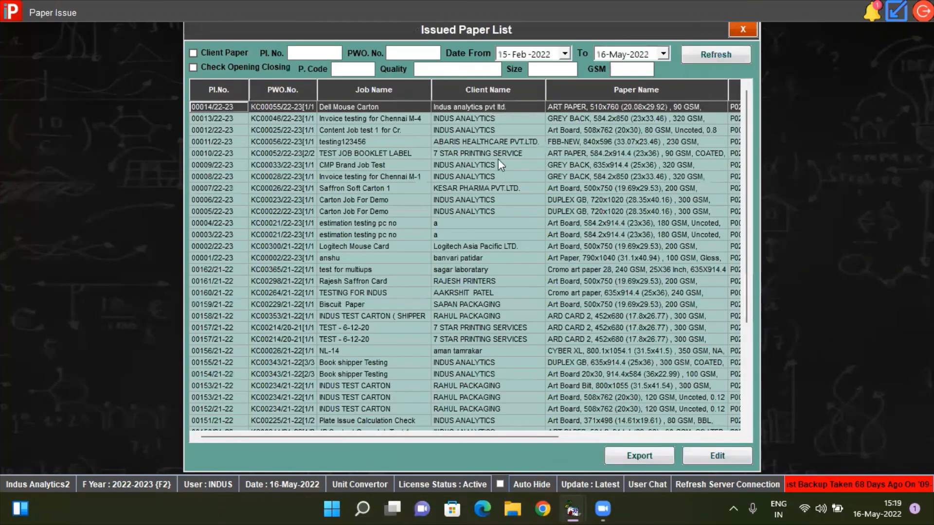
double_click(504, 112)
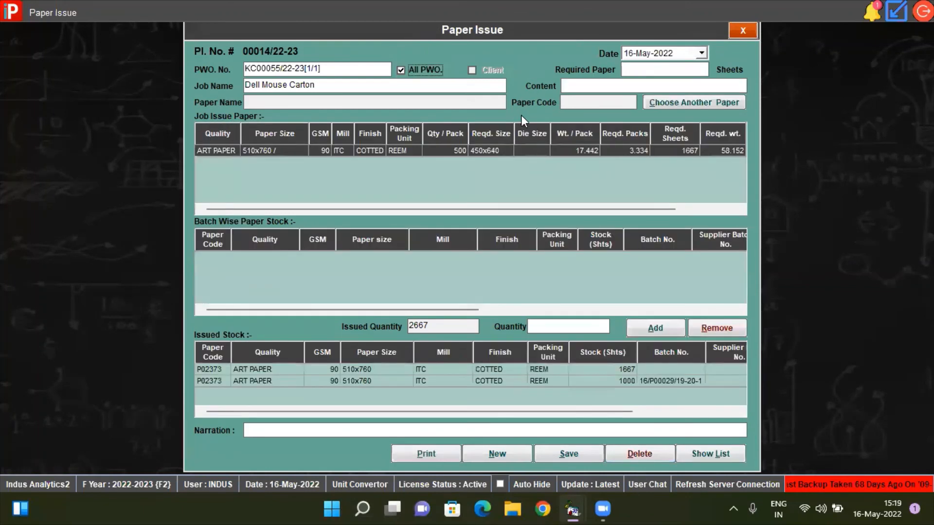
left_click(524, 149)
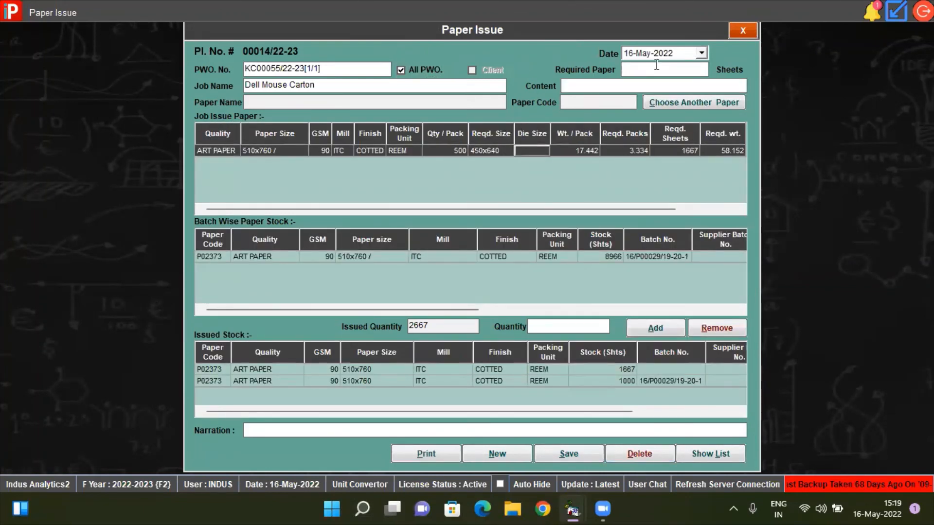
left_click(667, 103)
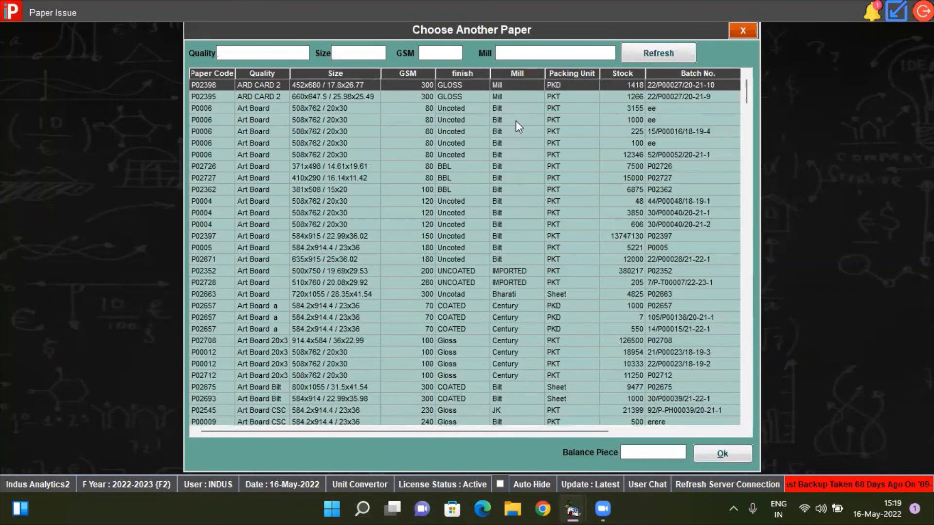
double_click(424, 129)
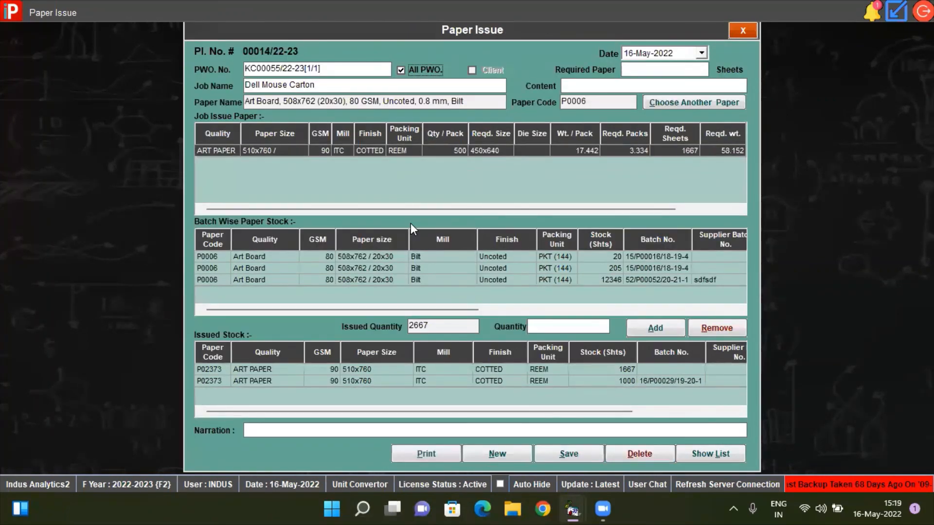